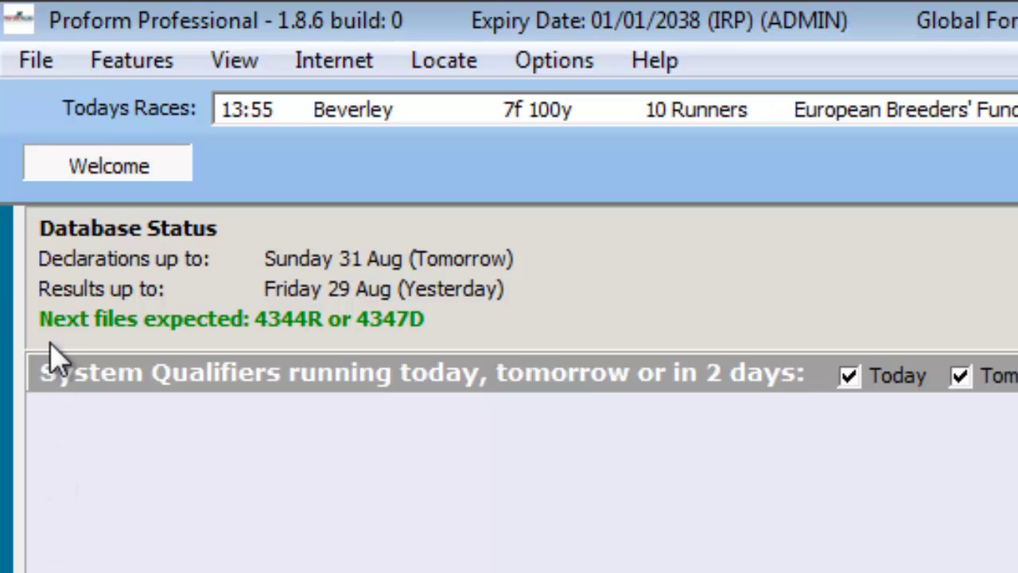
Open the Data Export tab from the Features menu.
{"action": "left_click", "coordinate": [132, 62]}
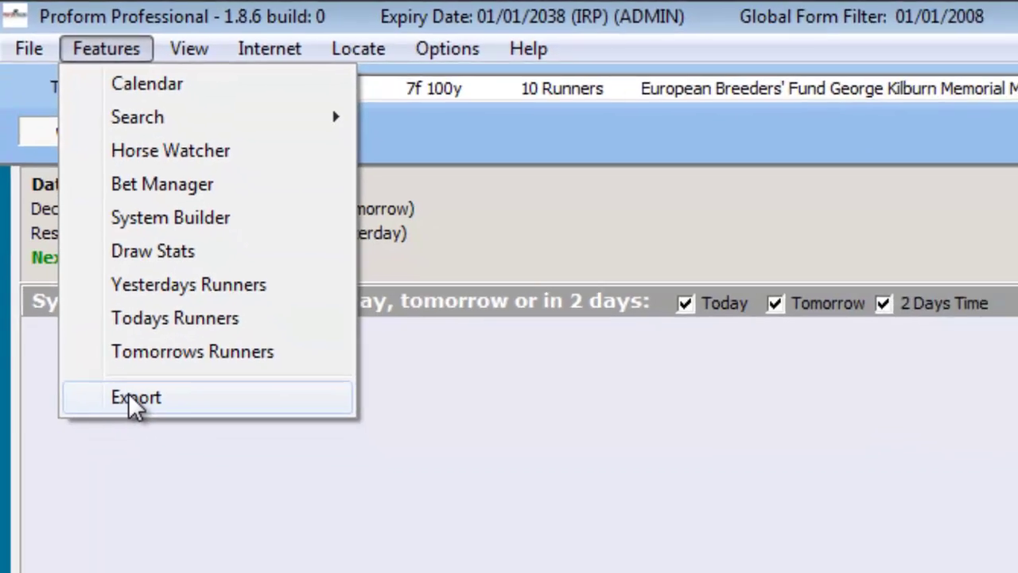
{"action": "left_click", "coordinate": [163, 492]}
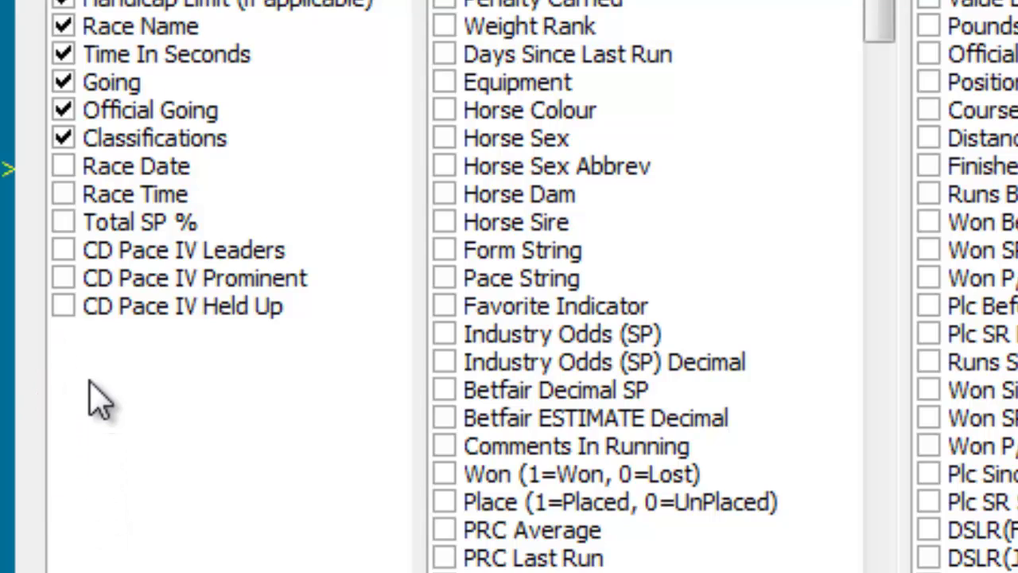
Tick the CD Pace IV Held Up, Prominent and Leaders fields and Total SP %.
{"action": "left_click", "coordinate": [63, 306]}
{"action": "left_click", "coordinate": [63, 277]}
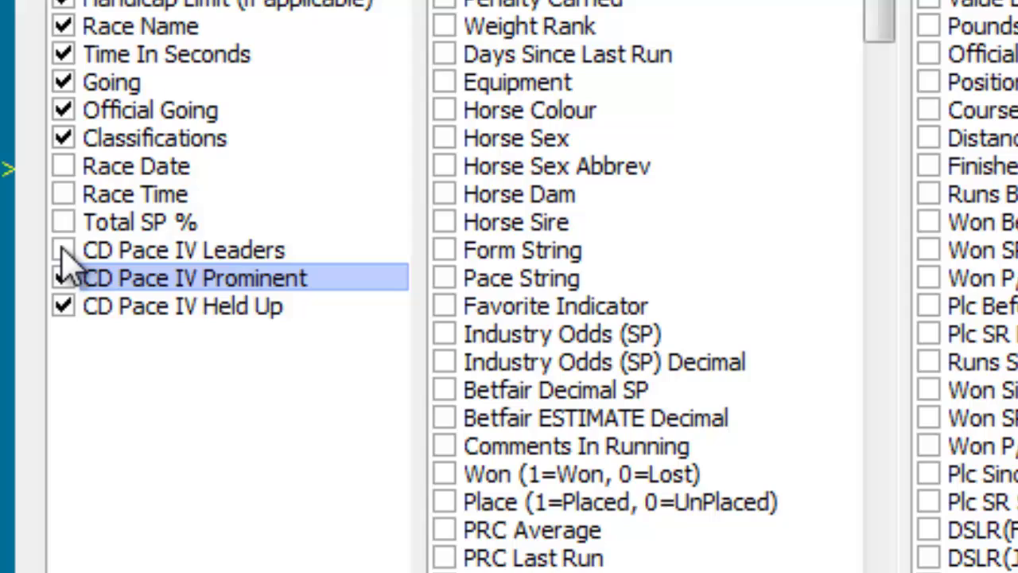
{"action": "left_click", "coordinate": [64, 249]}
{"action": "left_click", "coordinate": [63, 222]}
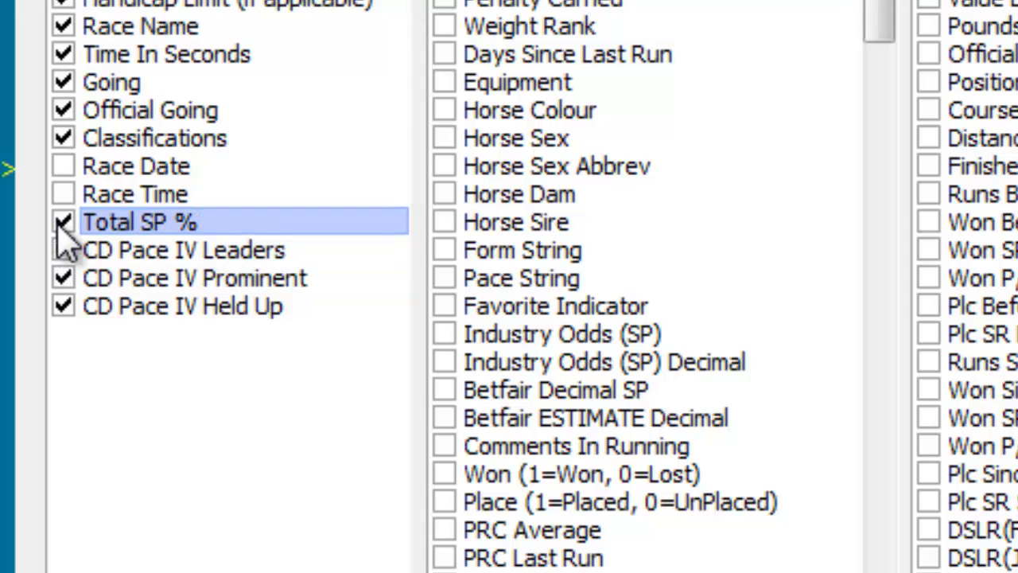
Select every race field with Select All, then clear them all with Select None.
{"action": "right_click", "coordinate": [82, 380]}
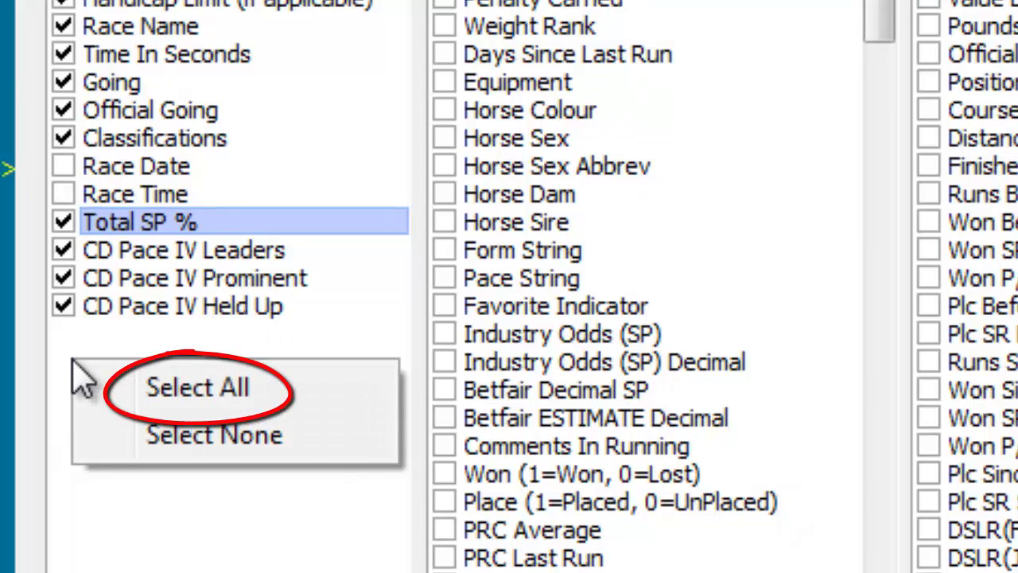
{"action": "left_click", "coordinate": [142, 390]}
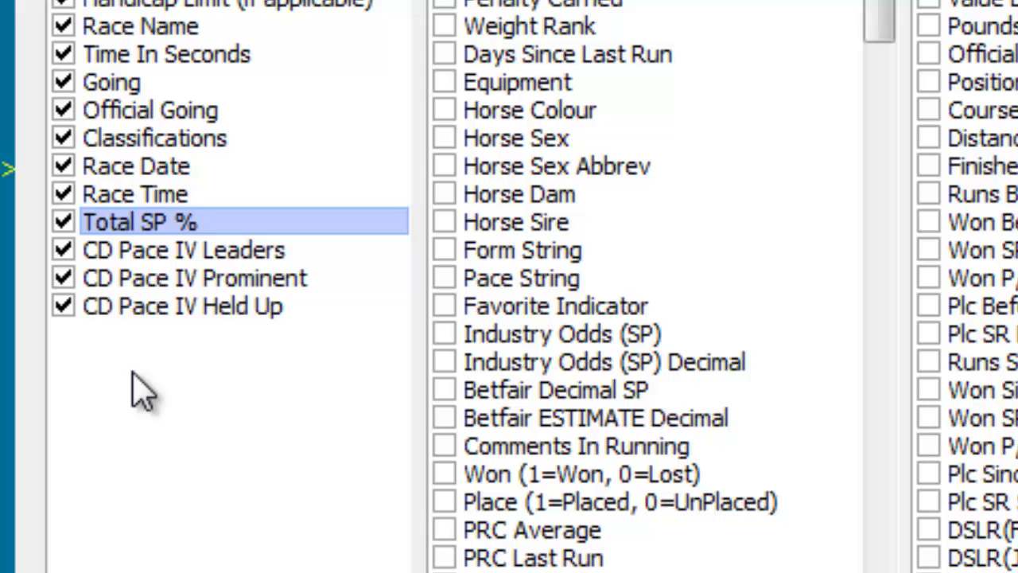
{"action": "right_click", "coordinate": [132, 372]}
{"action": "left_click", "coordinate": [223, 449]}
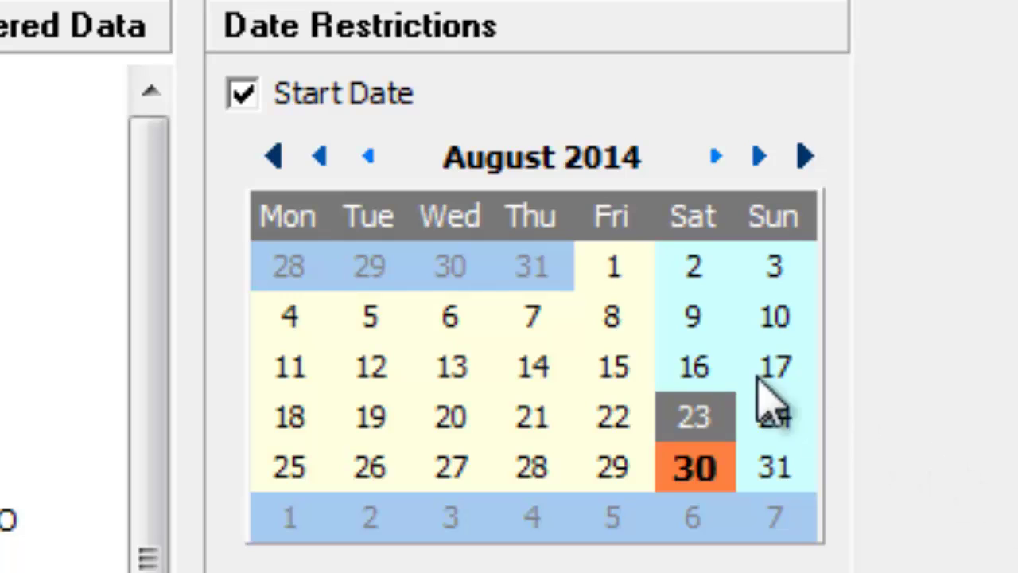
Move the Start Date back to 20 July 2013, leaving End Date at 30 August 2014.
{"action": "left_click", "coordinate": [372, 156]}
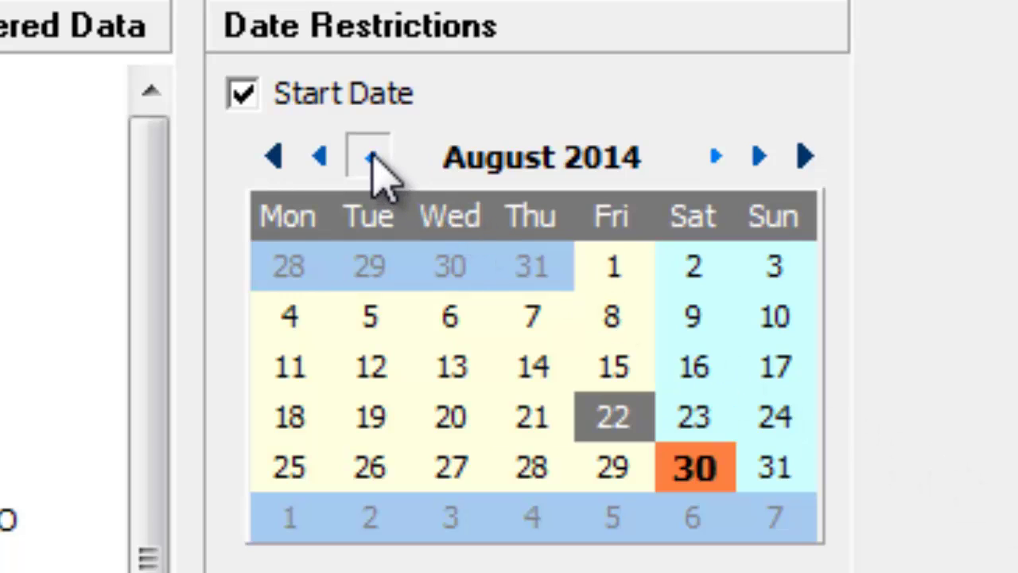
{"action": "left_click", "coordinate": [372, 156]}
{"action": "left_click", "coordinate": [372, 155]}
{"action": "left_click", "coordinate": [331, 155]}
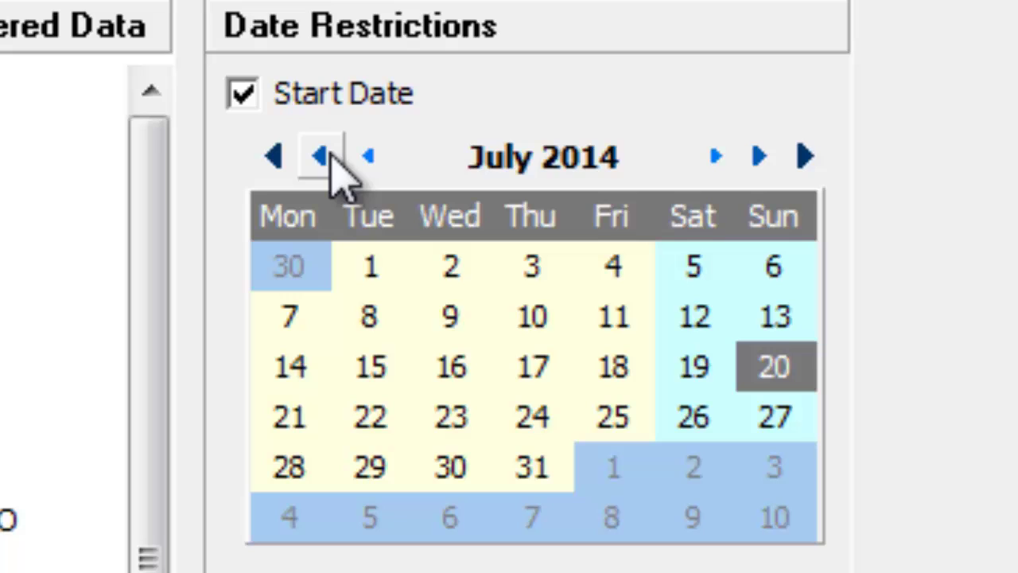
{"action": "left_click", "coordinate": [795, 156]}
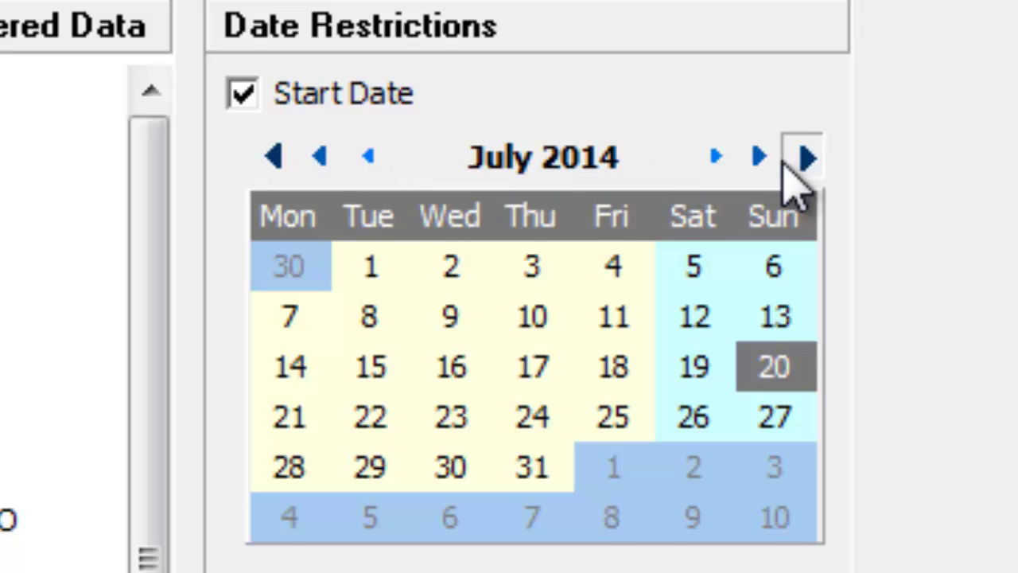
{"action": "left_click", "coordinate": [274, 156]}
{"action": "left_click", "coordinate": [275, 156]}
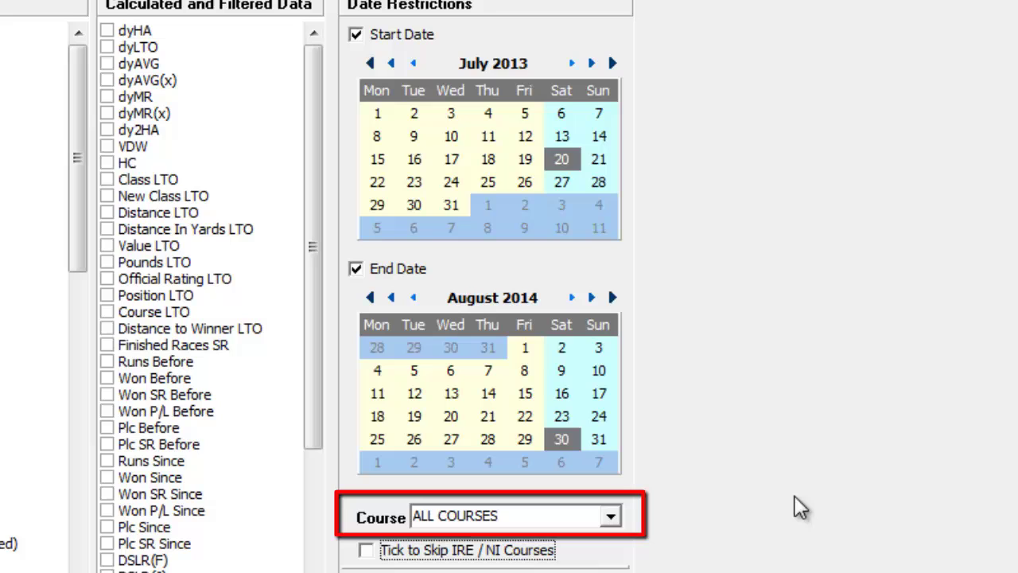
{"action": "left_click", "coordinate": [620, 517]}
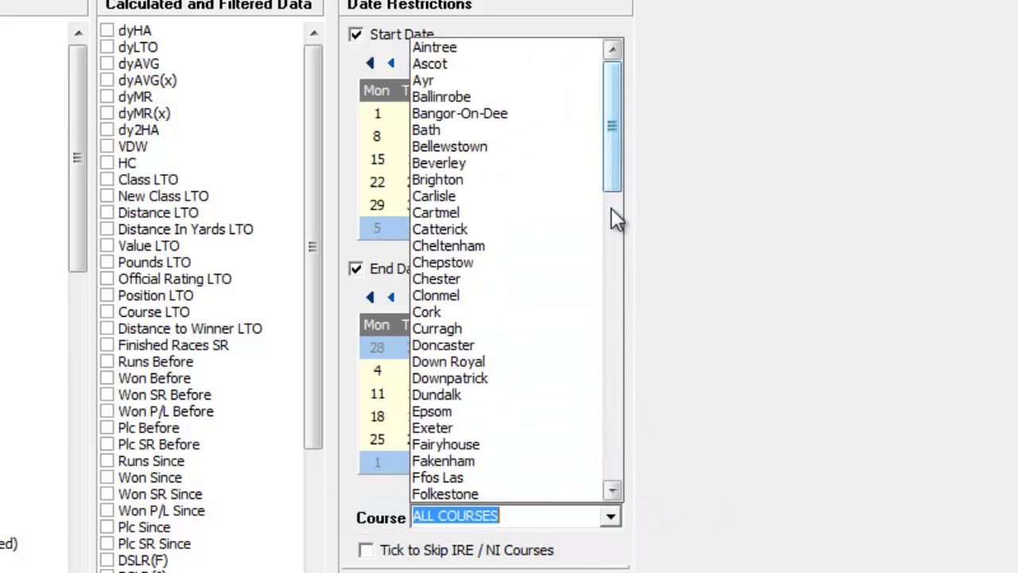
{"action": "left_click_drag", "start_coordinate": [605, 172], "coordinate": [610, 323]}
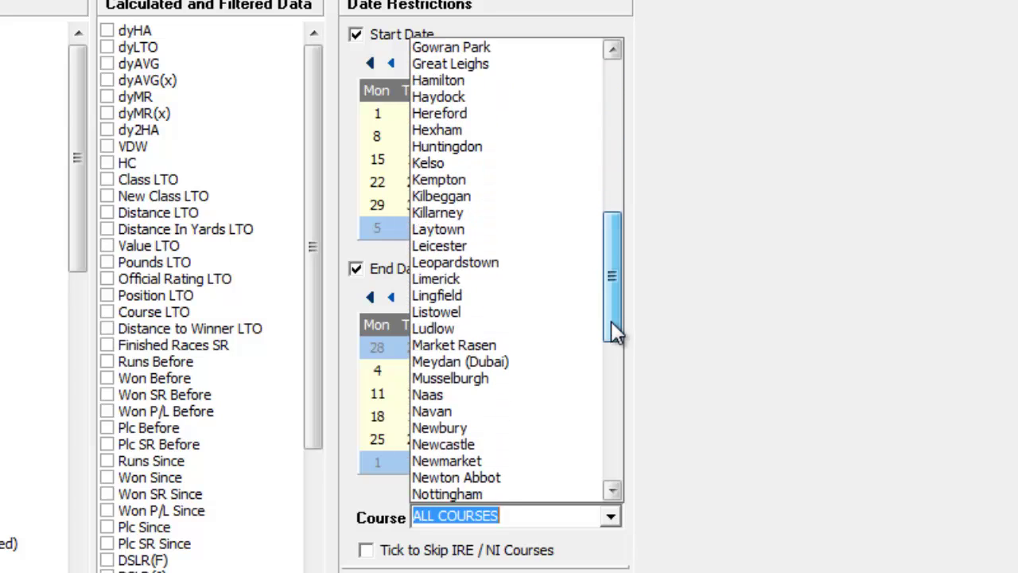
{"action": "left_click", "coordinate": [694, 514]}
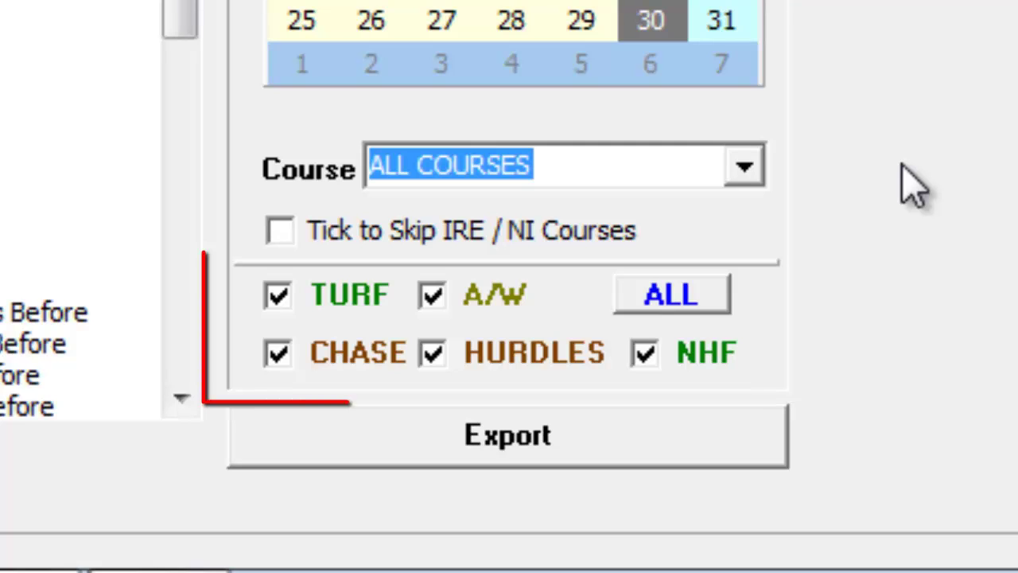
Untick TURF, CHASE, HURDLES and NHF so only A/W races stay ticked.
{"action": "left_click", "coordinate": [368, 299]}
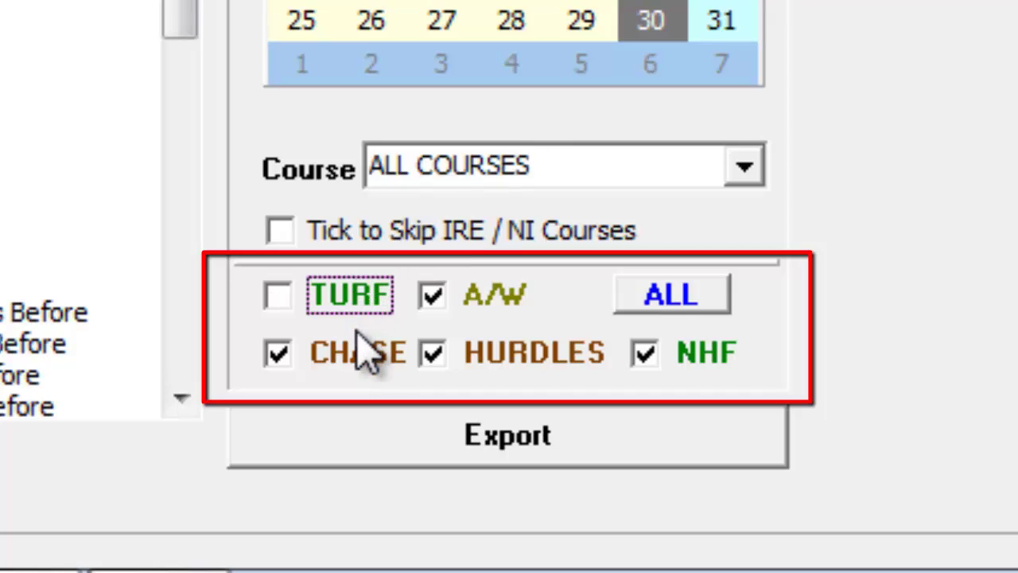
{"action": "left_click", "coordinate": [370, 356]}
{"action": "left_click", "coordinate": [469, 365]}
{"action": "left_click", "coordinate": [461, 350]}
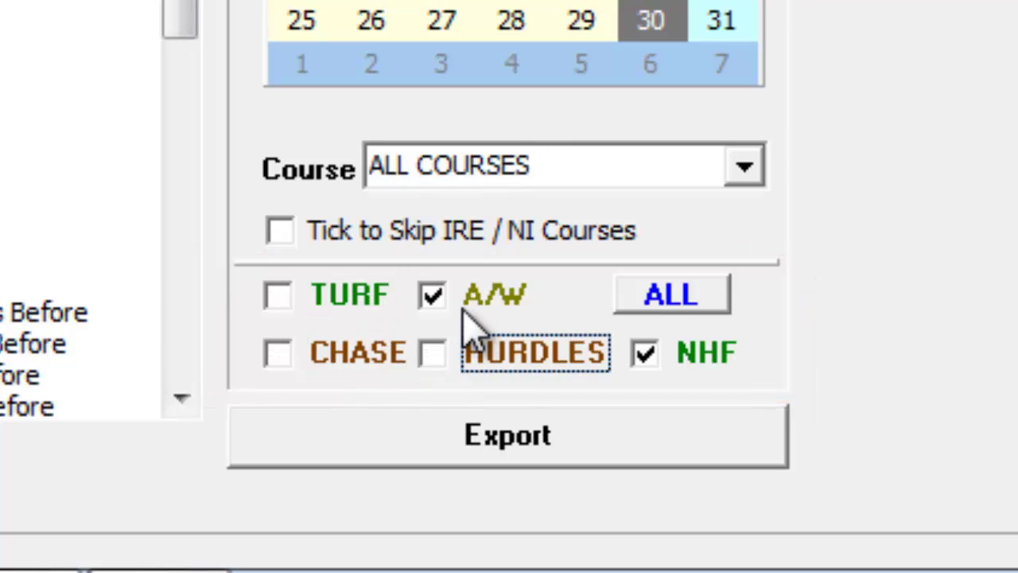
{"action": "left_click", "coordinate": [471, 307]}
{"action": "left_click", "coordinate": [685, 294]}
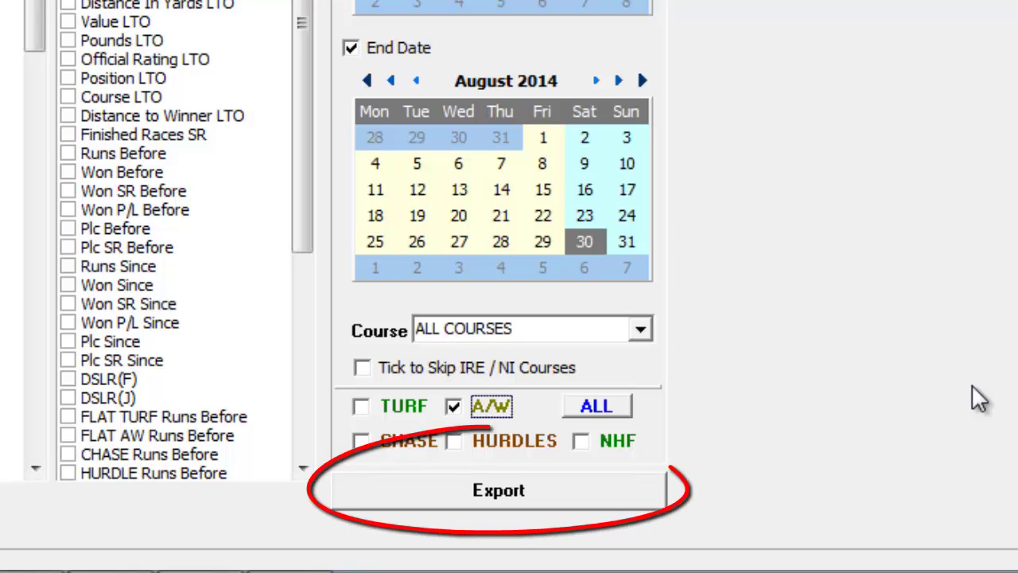
Export the selected data as CSV file 2014_08_30 in the Training folder.
{"action": "left_click", "coordinate": [525, 491]}
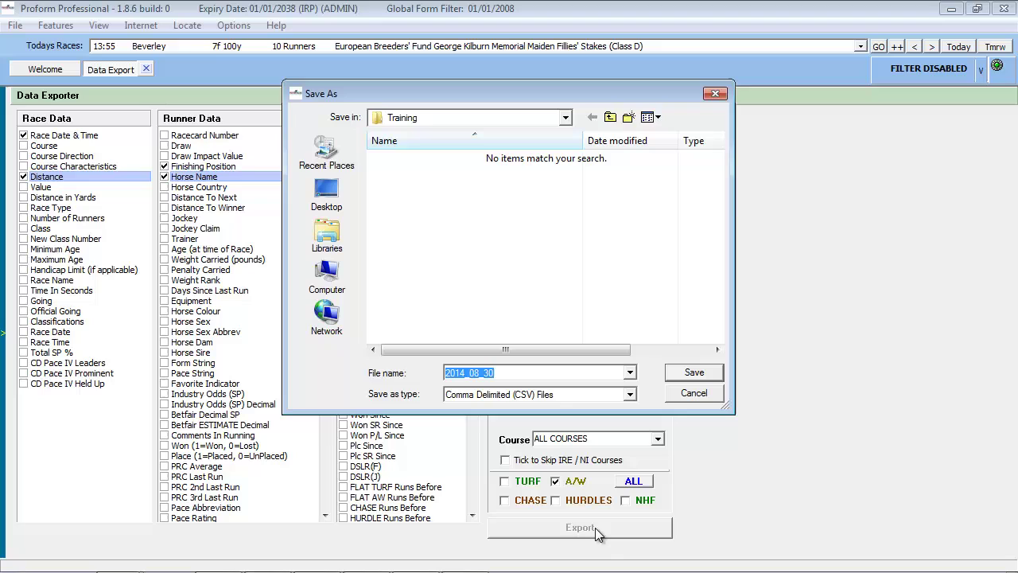
{"action": "left_click", "coordinate": [672, 372]}
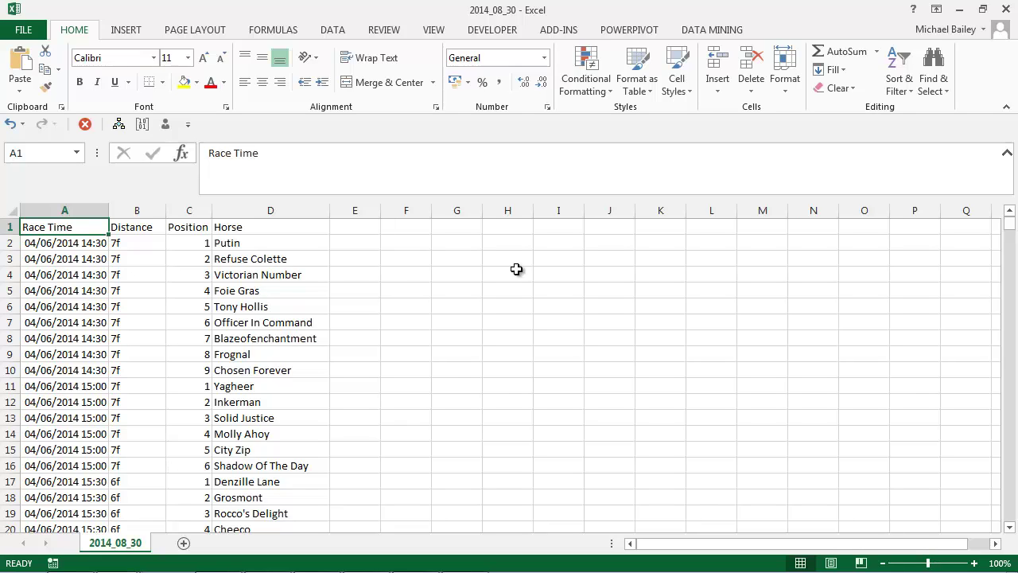
{"action": "scroll", "coordinate": [516, 269], "scroll_direction": "down", "scroll_amount": 3}
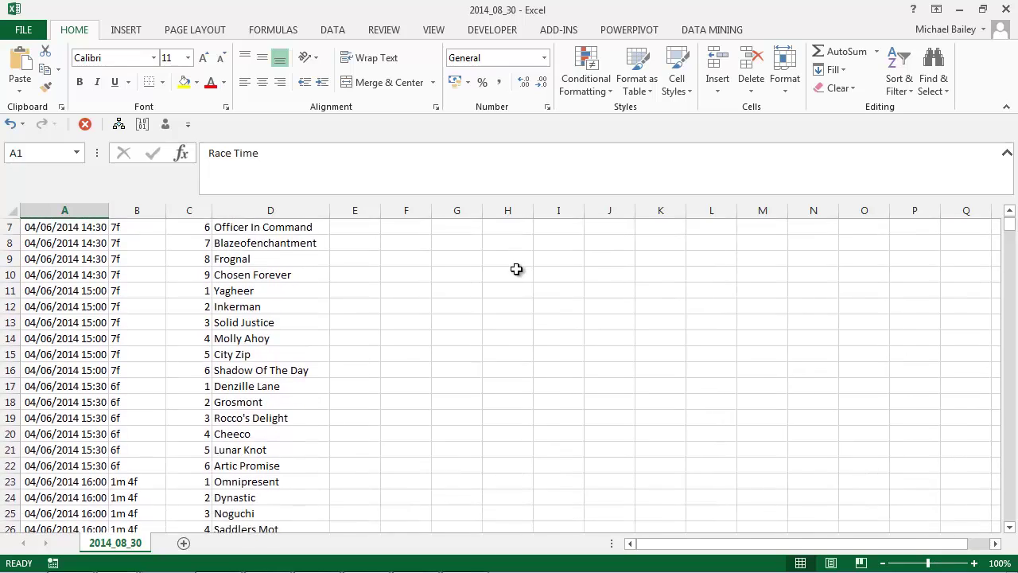
{"action": "scroll", "coordinate": [516, 269], "scroll_direction": "down", "scroll_amount": 3}
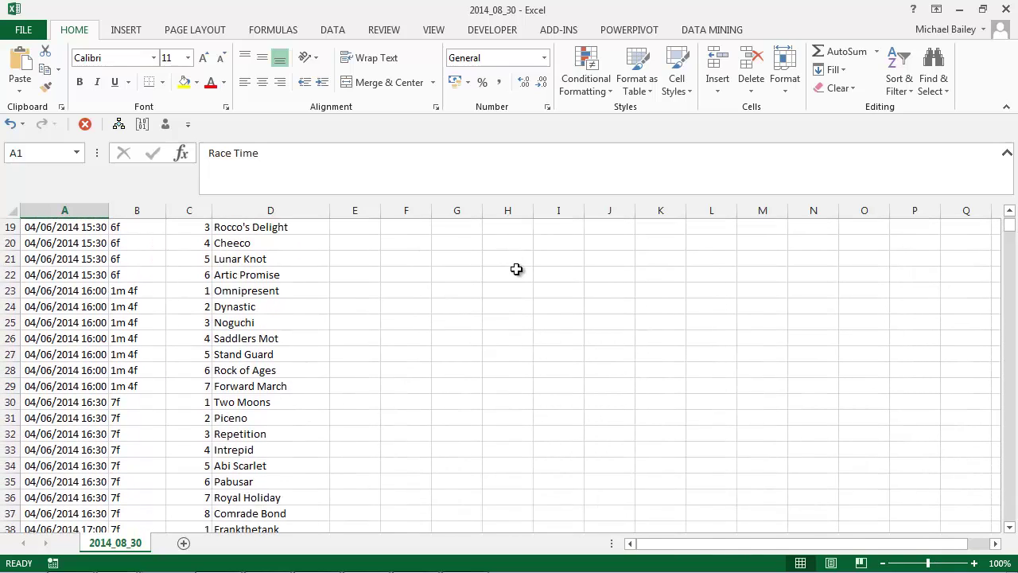
{"action": "scroll", "coordinate": [516, 268], "scroll_direction": "down", "scroll_amount": 5}
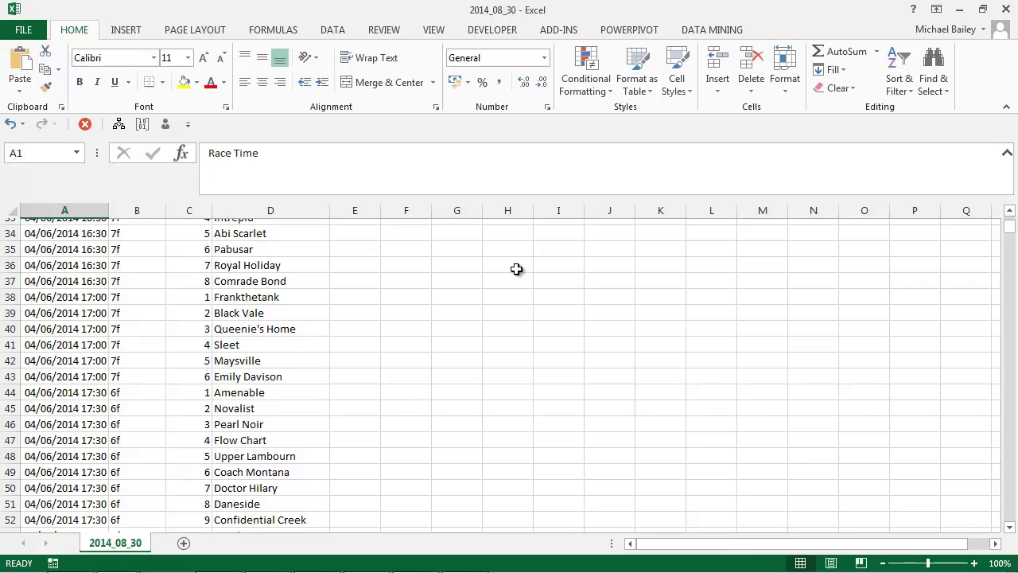
{"action": "scroll", "coordinate": [516, 268], "scroll_direction": "down", "scroll_amount": 5}
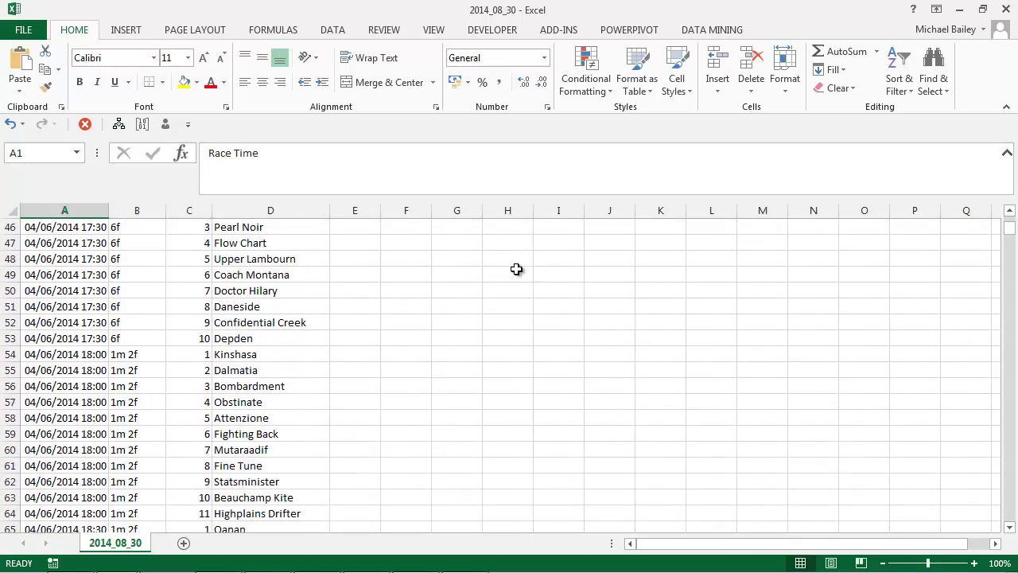
{"action": "scroll", "coordinate": [516, 269], "scroll_direction": "down", "scroll_amount": 2}
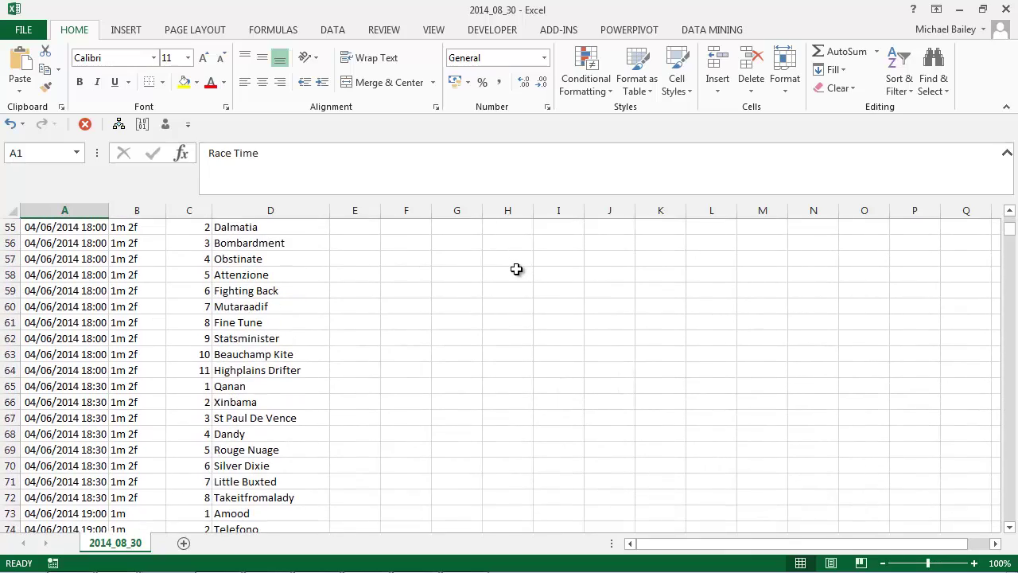